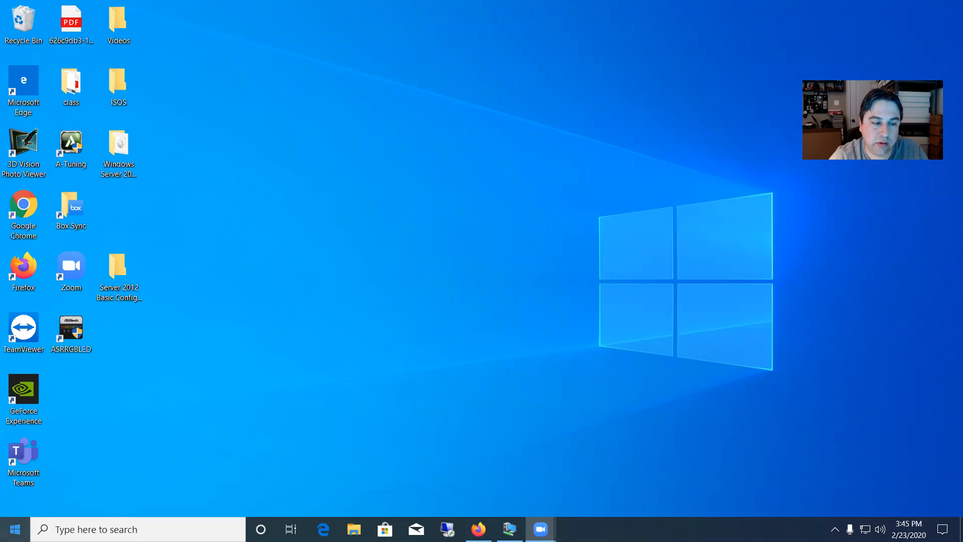
Step: Find and open Hyper-V Manager on the host computer
{"action": "left_click", "coordinate": [15, 529]}
{"action": "type", "text": "hyper"}
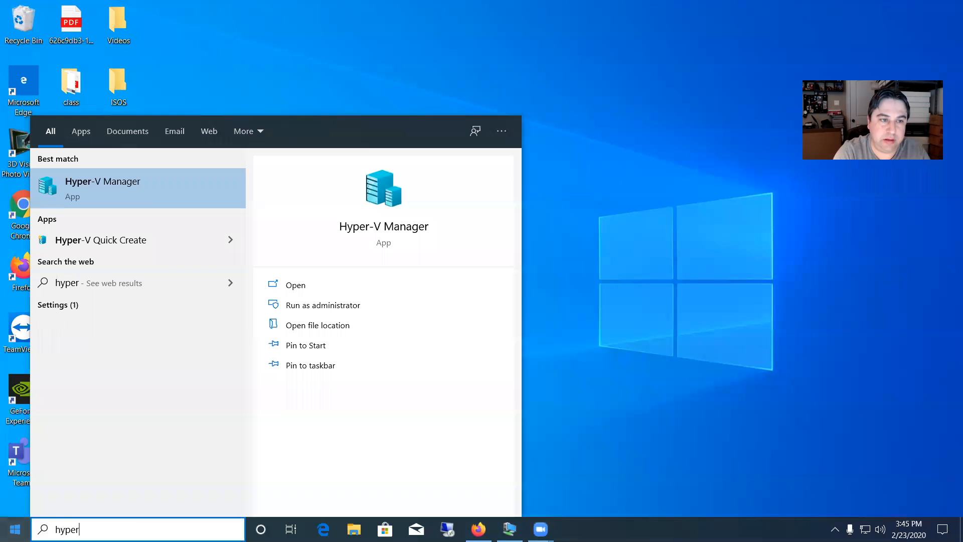
{"action": "left_click", "coordinate": [111, 185]}
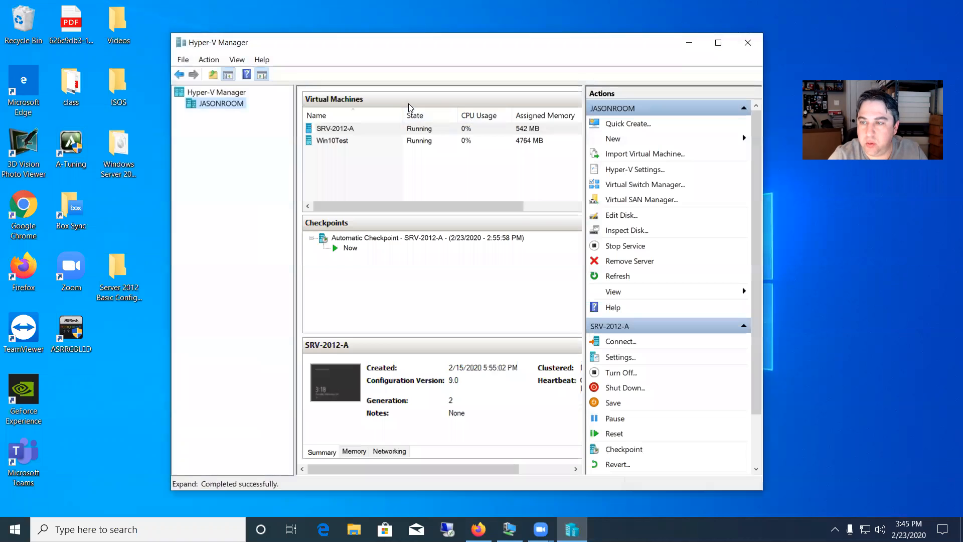
Step: Connect to the SRV-2012-A virtual machine at 1366 by 768 pixels and sign in as Administrator with the account password
{"action": "left_click", "coordinate": [364, 130]}
{"action": "right_click", "coordinate": [364, 130]}
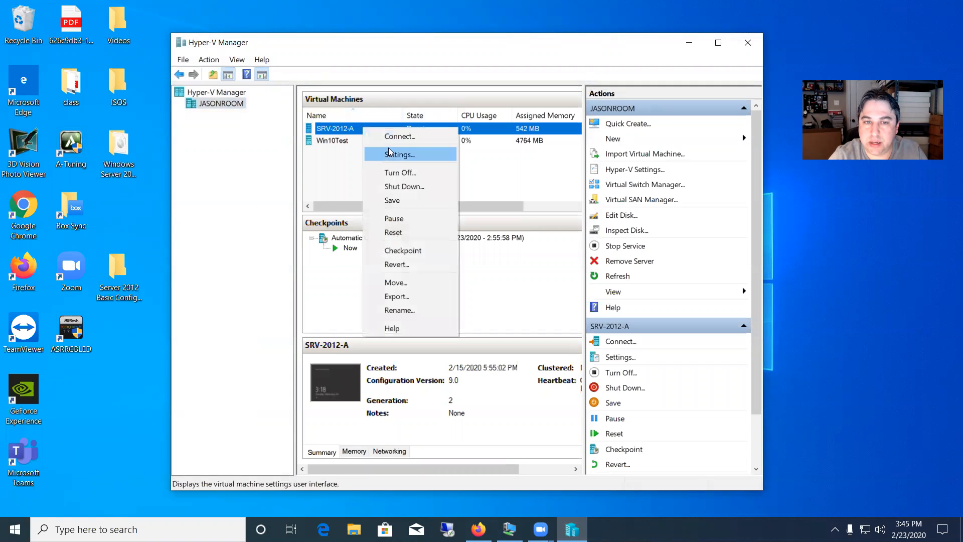
{"action": "left_click", "coordinate": [411, 133]}
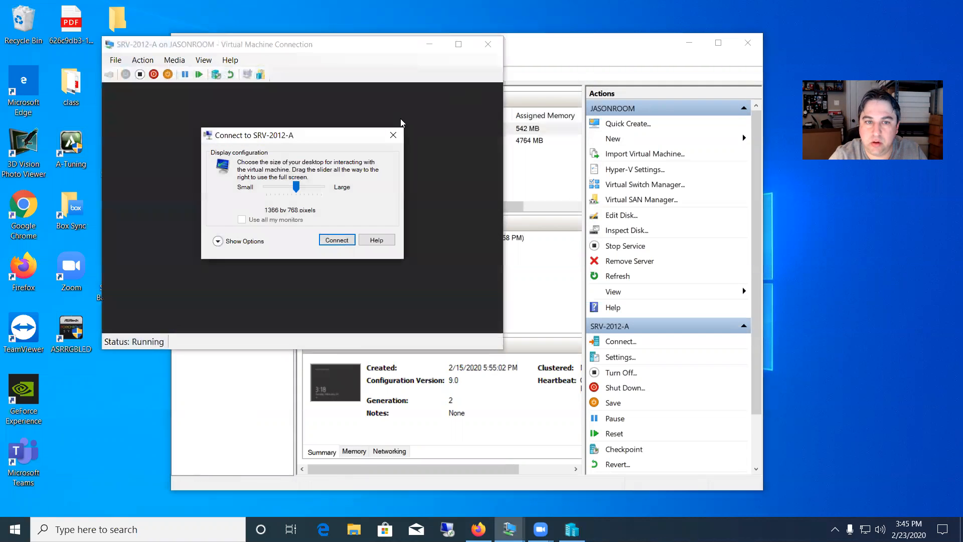
{"action": "left_click", "coordinate": [346, 239]}
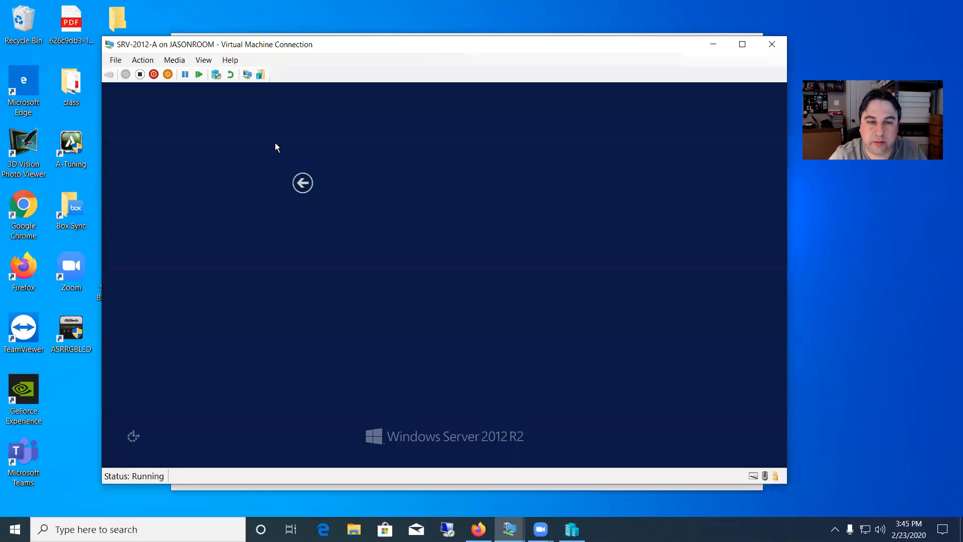
{"action": "type", "text": "•••••••••••"}
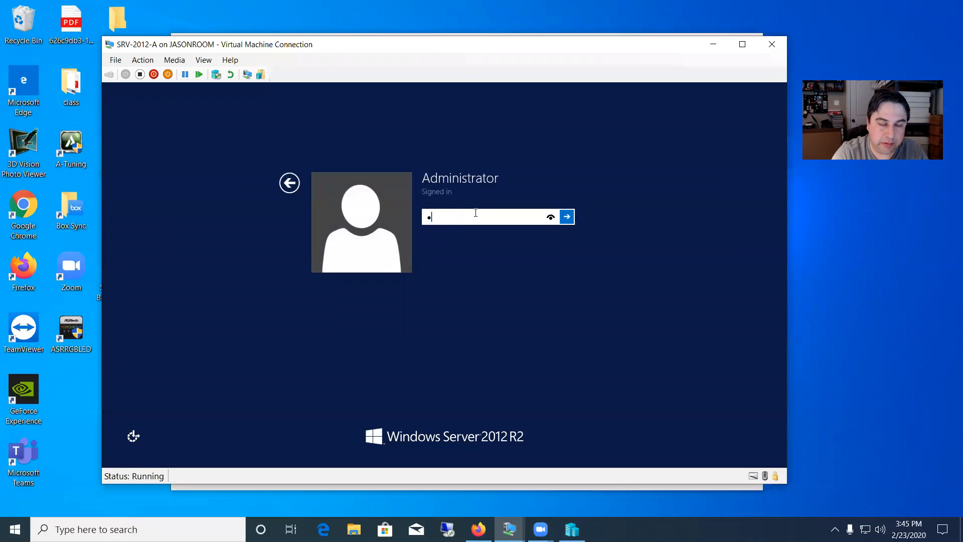
{"action": "key", "text": "Return"}
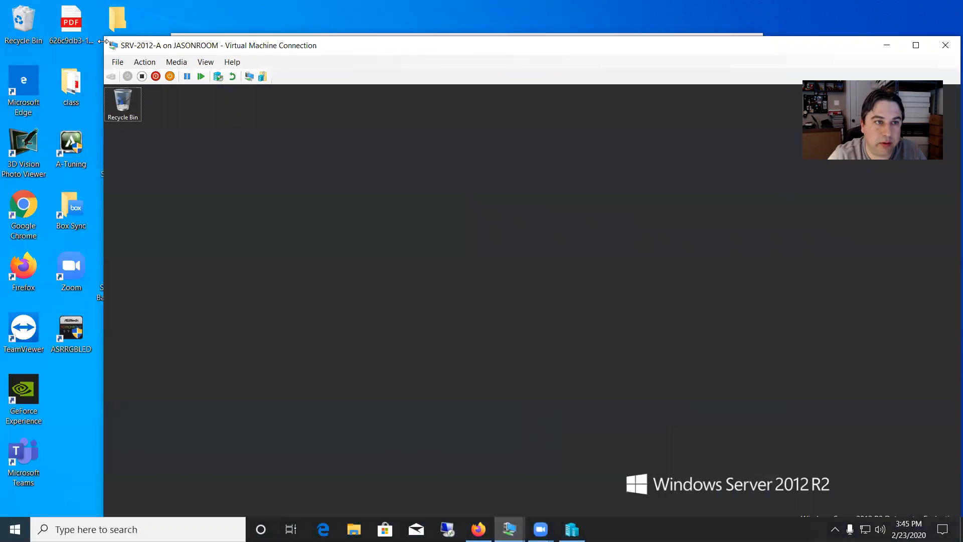
Step: Resize and reposition the SRV-2012-A connection window to view the drives in This PC, and minimize the connection
{"action": "left_click_drag", "start_coordinate": [102, 39], "coordinate": [381, 201]}
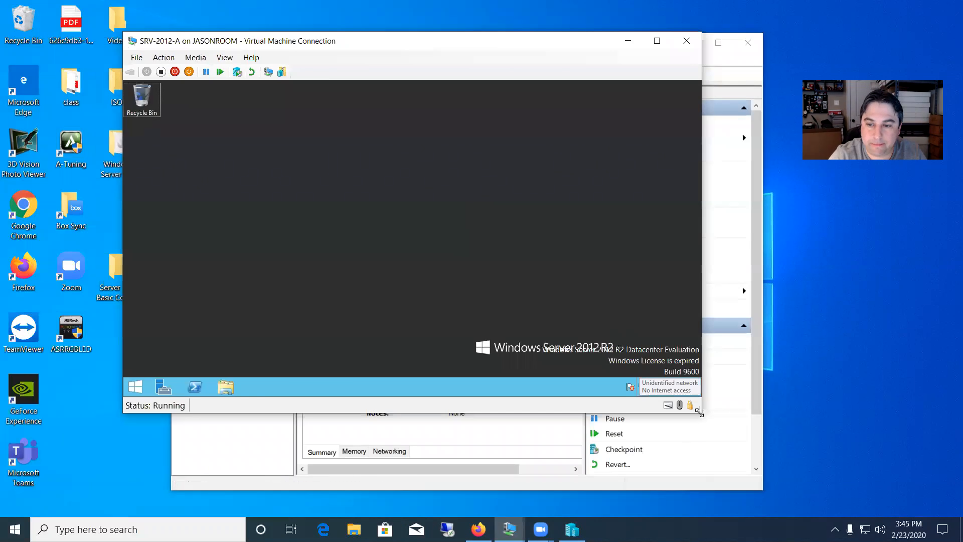
{"action": "left_click_drag", "start_coordinate": [700, 411], "coordinate": [825, 454]}
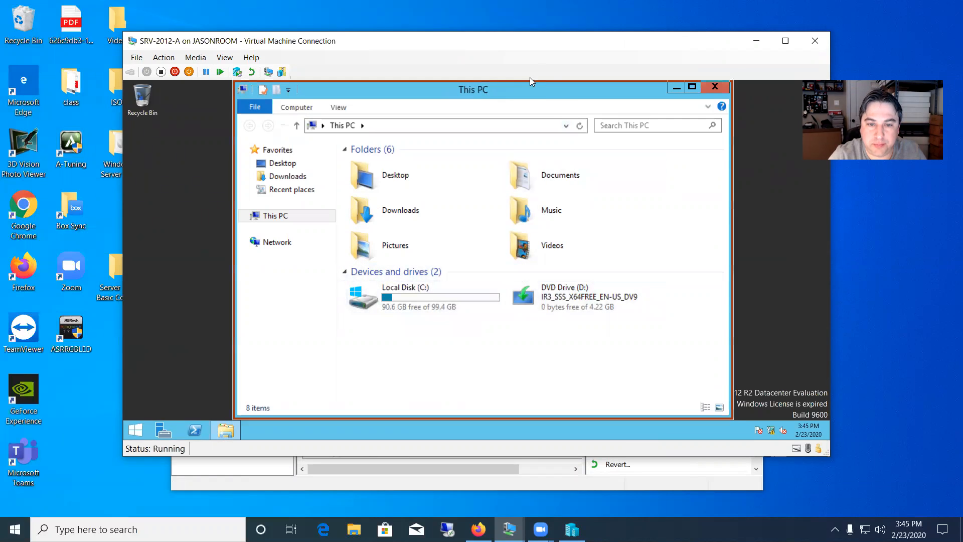
{"action": "left_click_drag", "start_coordinate": [526, 93], "coordinate": [484, 95]}
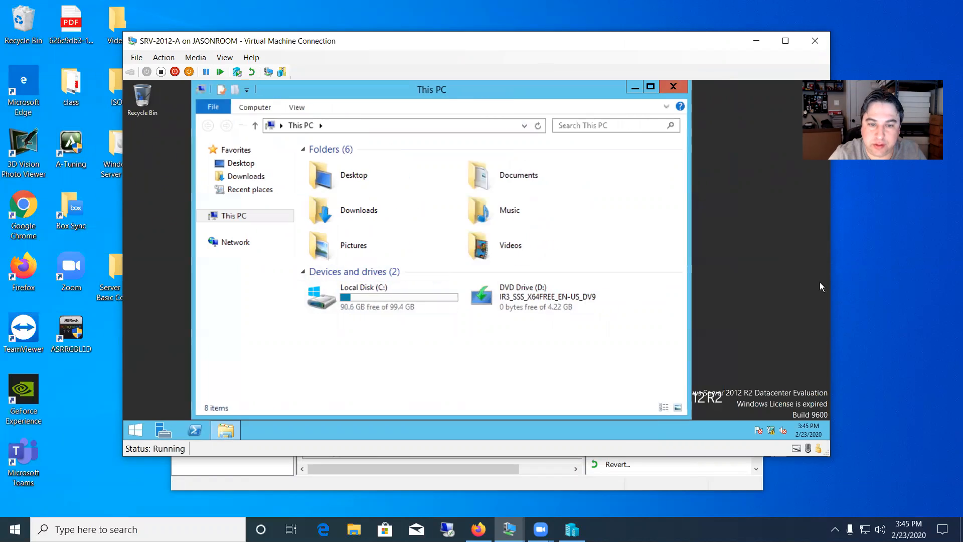
{"action": "left_click_drag", "start_coordinate": [577, 52], "coordinate": [556, 54]}
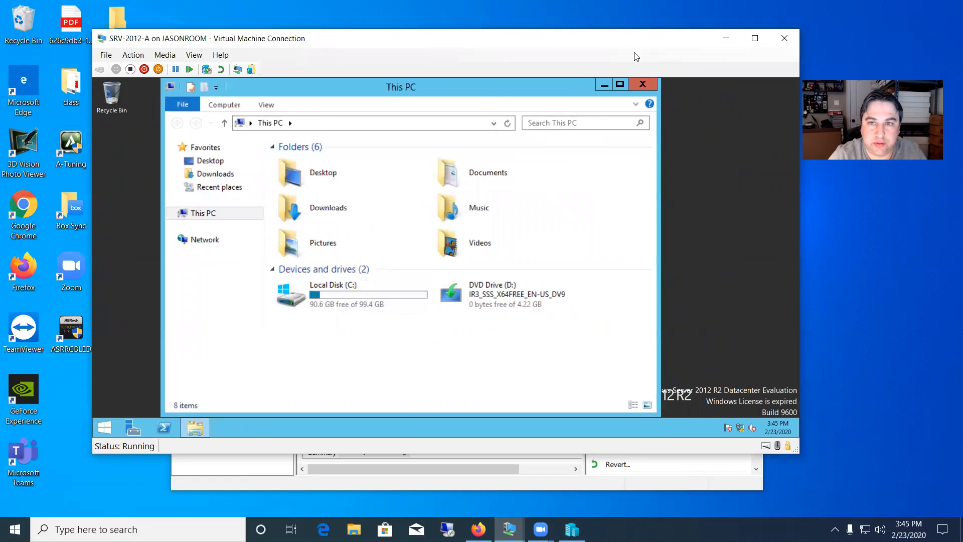
{"action": "left_click", "coordinate": [724, 39]}
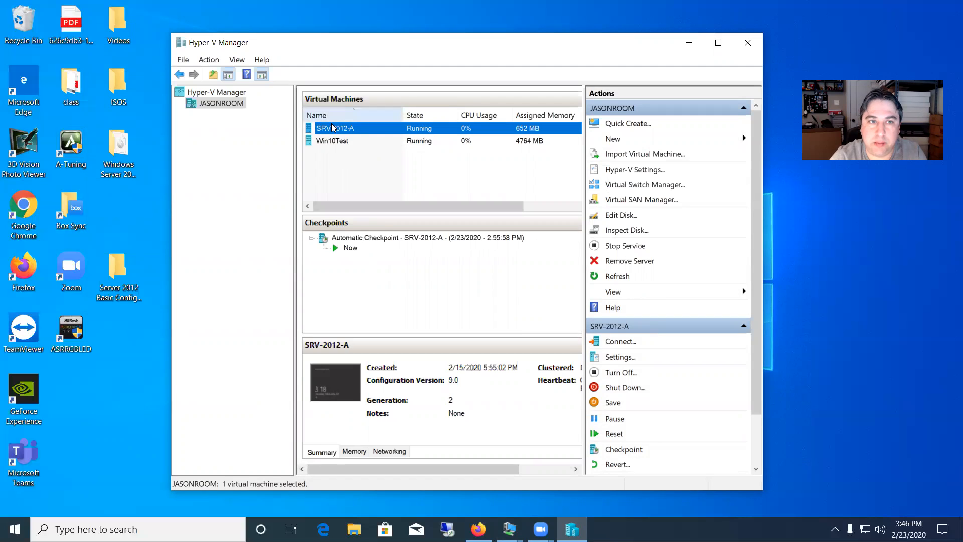
{"action": "left_click", "coordinate": [387, 242]}
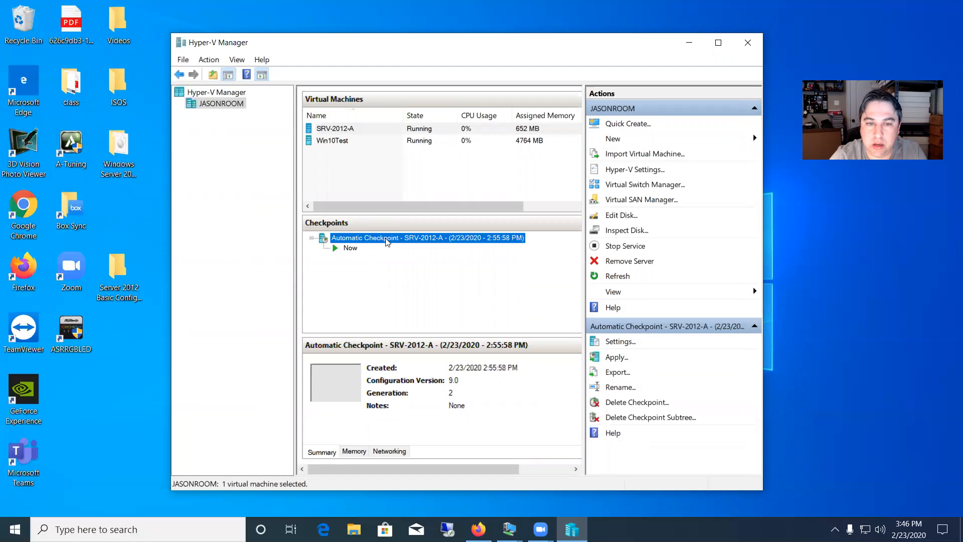
{"action": "right_click", "coordinate": [386, 242]}
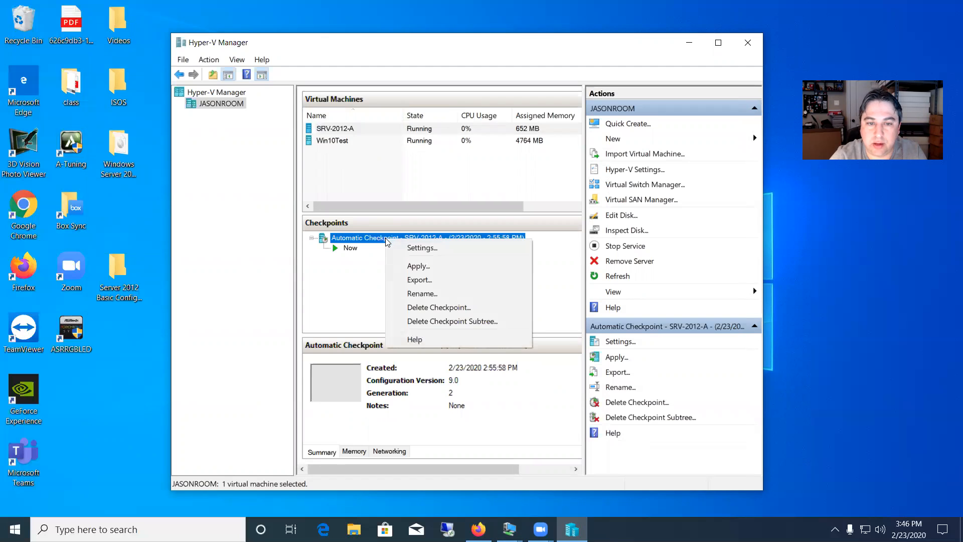
{"action": "left_click", "coordinate": [424, 307]}
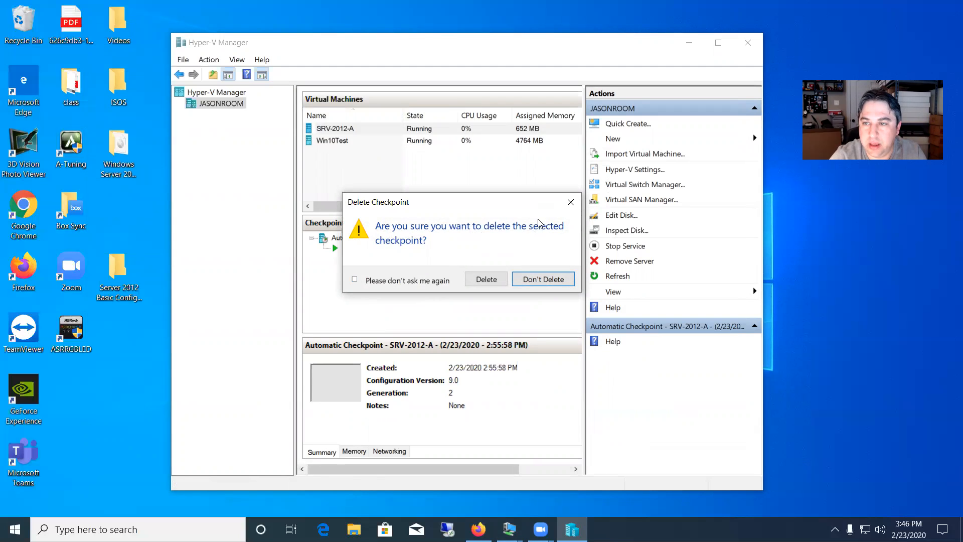
{"action": "left_click", "coordinate": [570, 202]}
Step: Examine the hard drive settings of SRV-2012-A for disk editing availability and close the settings
{"action": "right_click", "coordinate": [385, 132]}
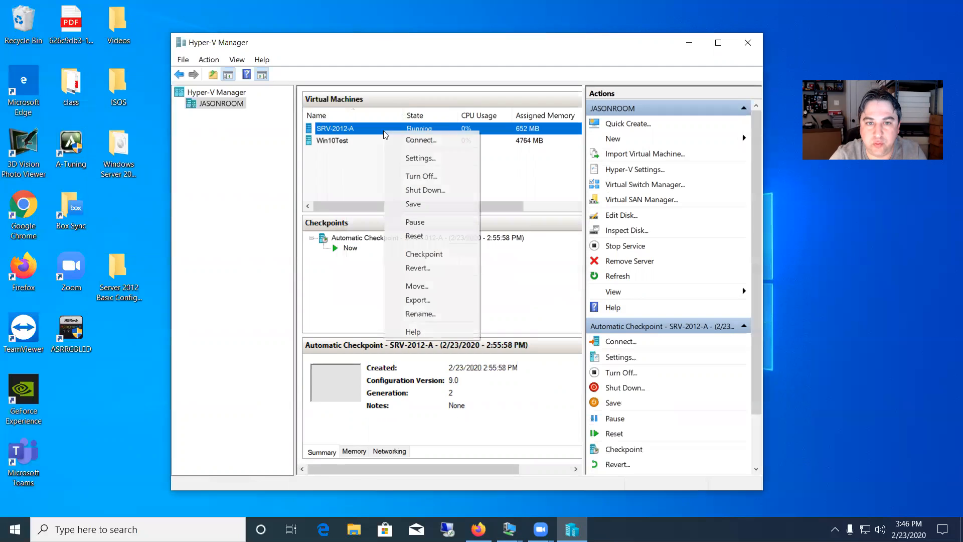
{"action": "left_click", "coordinate": [419, 158]}
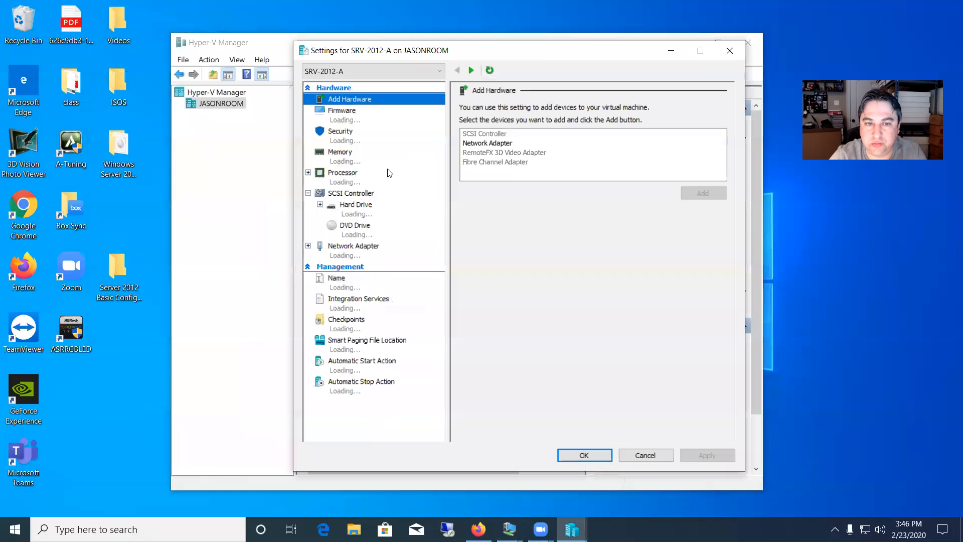
{"action": "left_click", "coordinate": [337, 209]}
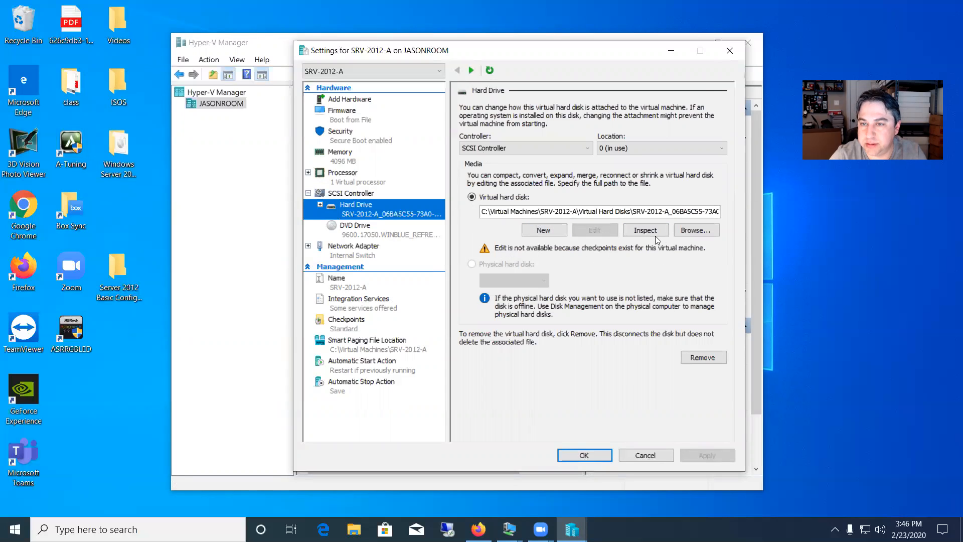
{"action": "left_click", "coordinate": [729, 48]}
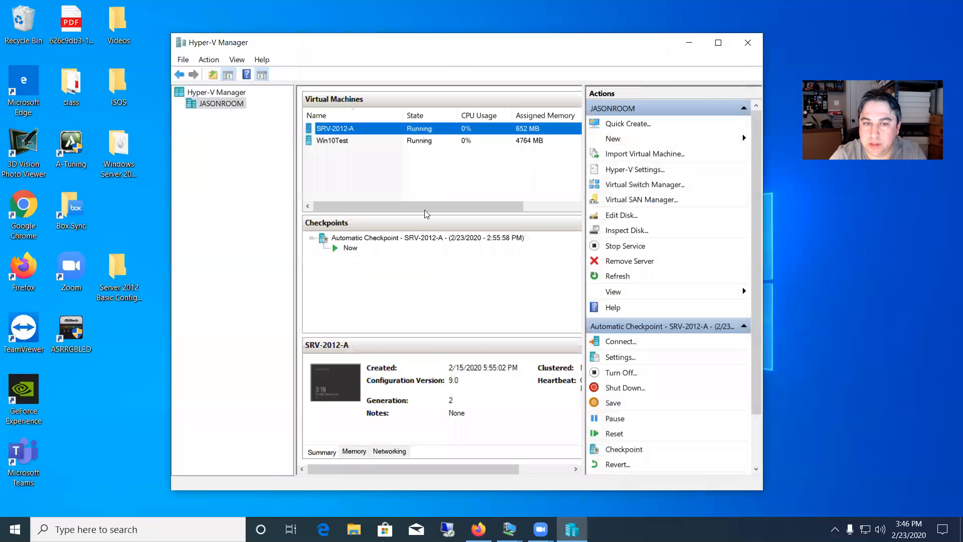
Step: Delete the automatic checkpoint of the SRV-2012-A virtual machine
{"action": "left_click", "coordinate": [383, 243]}
{"action": "right_click", "coordinate": [384, 244]}
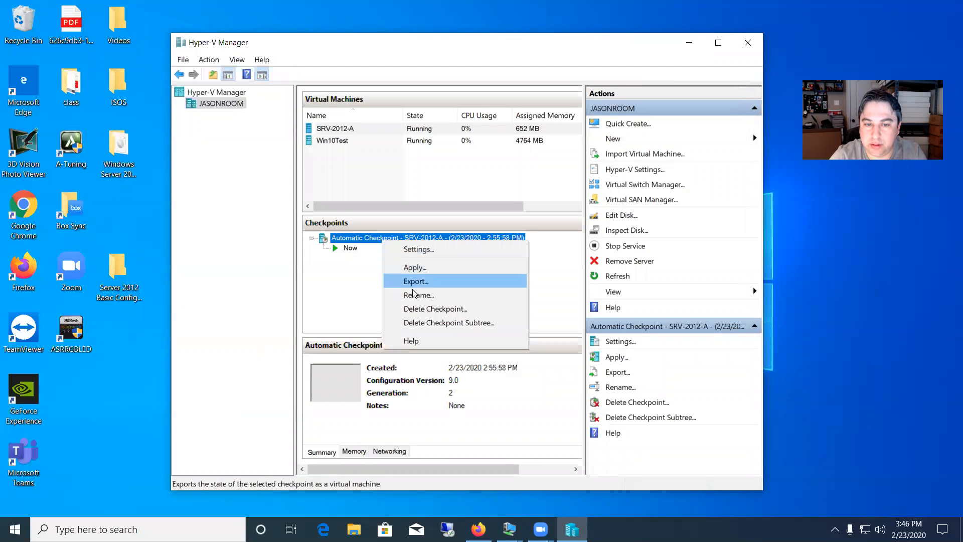
{"action": "left_click", "coordinate": [415, 309]}
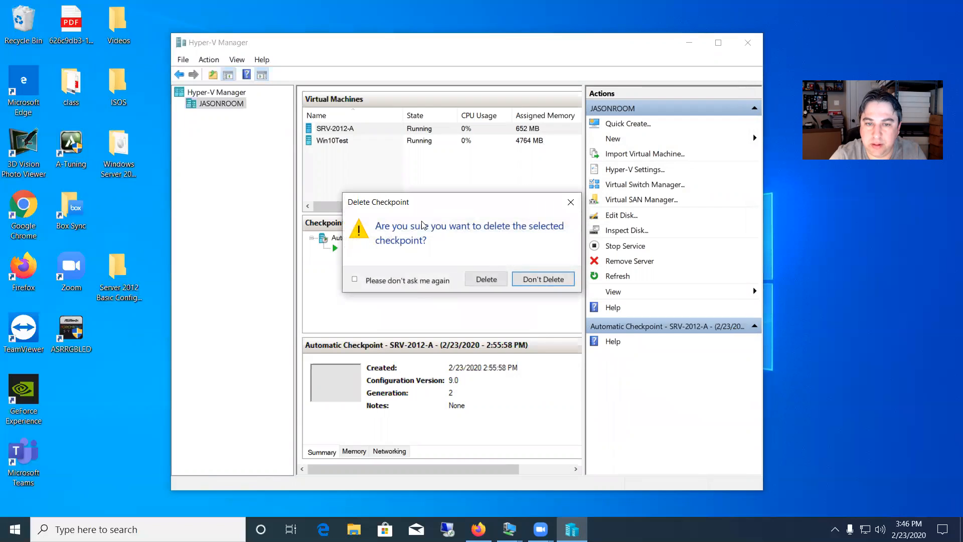
{"action": "left_click", "coordinate": [486, 278]}
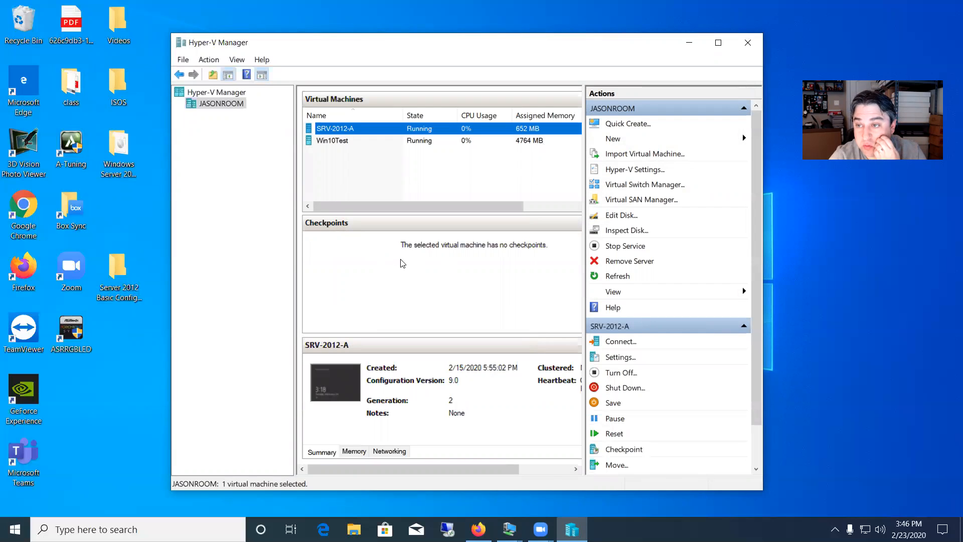
Step: Open the hard drive settings of SRV-2012-A and move the settings window aside
{"action": "right_click", "coordinate": [363, 131]}
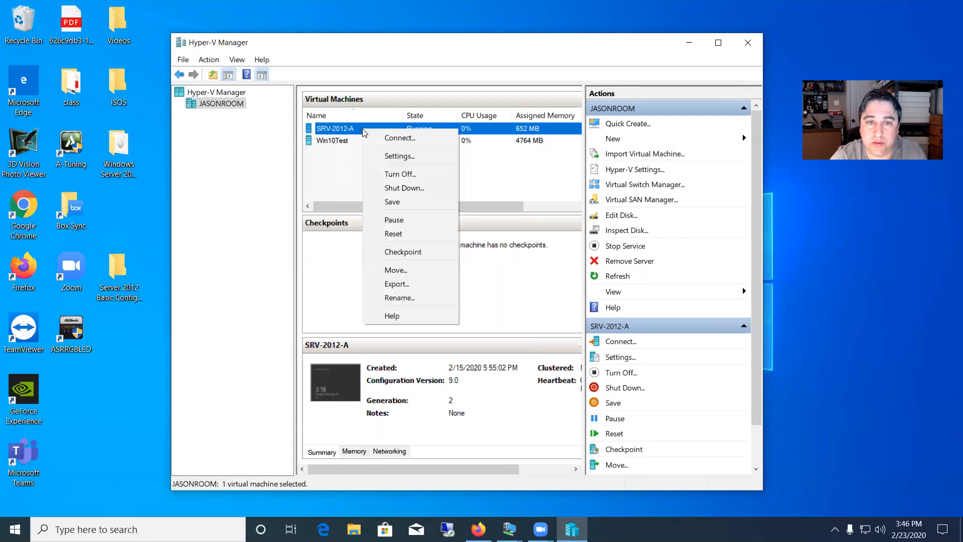
{"action": "left_click", "coordinate": [388, 155]}
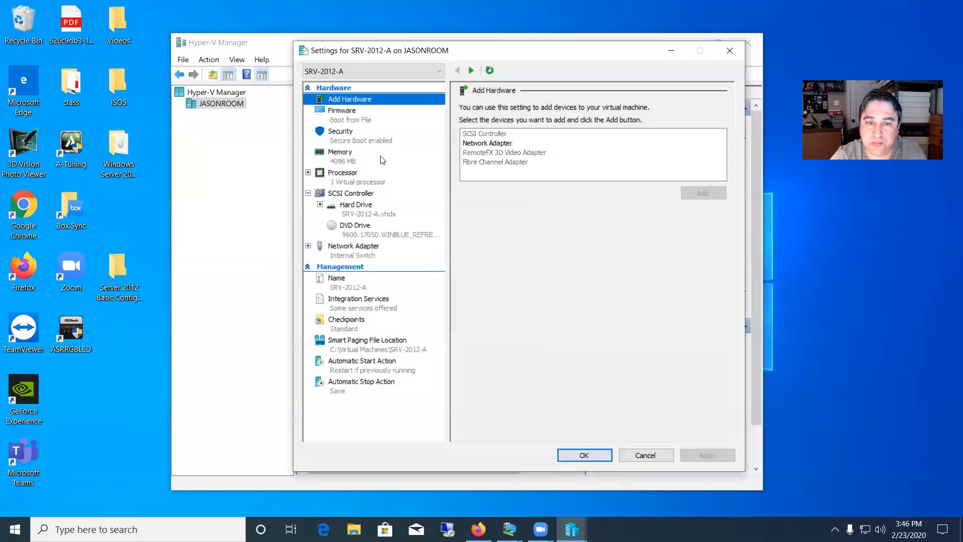
{"action": "left_click", "coordinate": [366, 214]}
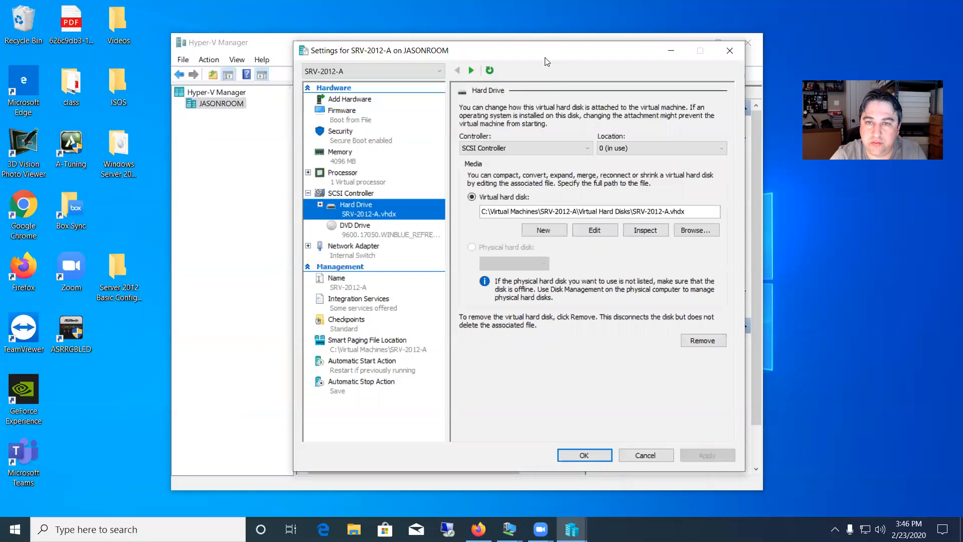
{"action": "left_click_drag", "start_coordinate": [549, 54], "coordinate": [438, 60]}
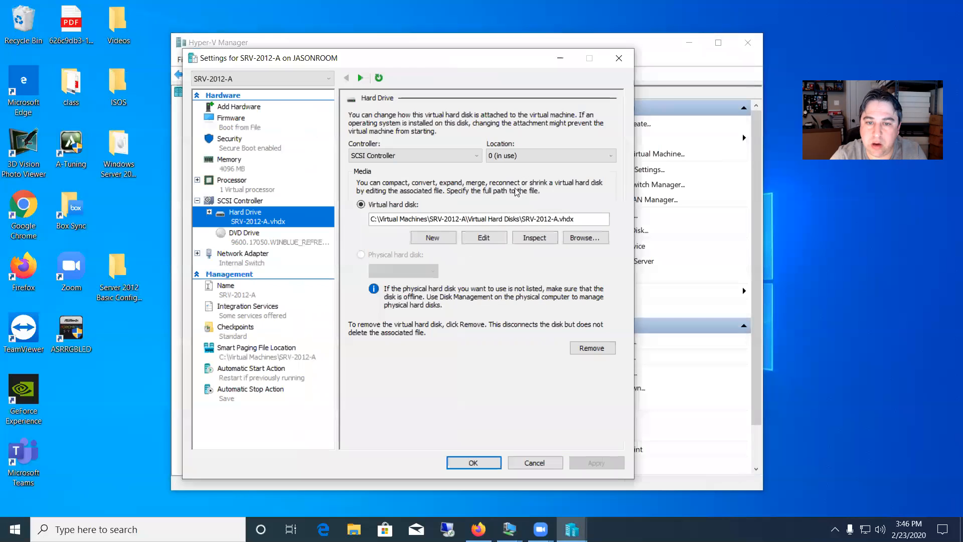
Step: Expand the virtual hard disk SRV-2012-A.vhdx to a new size of 150 GB and accept the virtual machine settings
{"action": "left_click", "coordinate": [490, 238]}
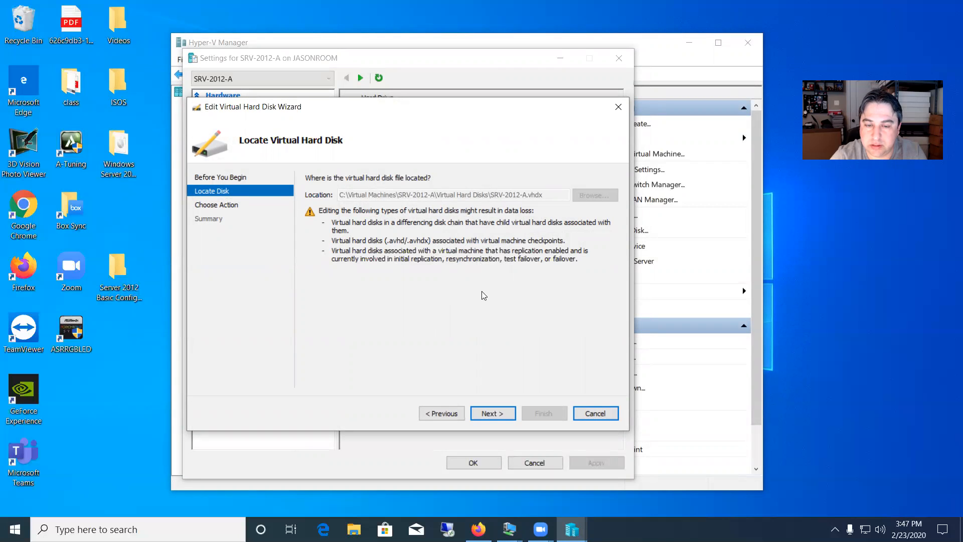
{"action": "left_click", "coordinate": [511, 410]}
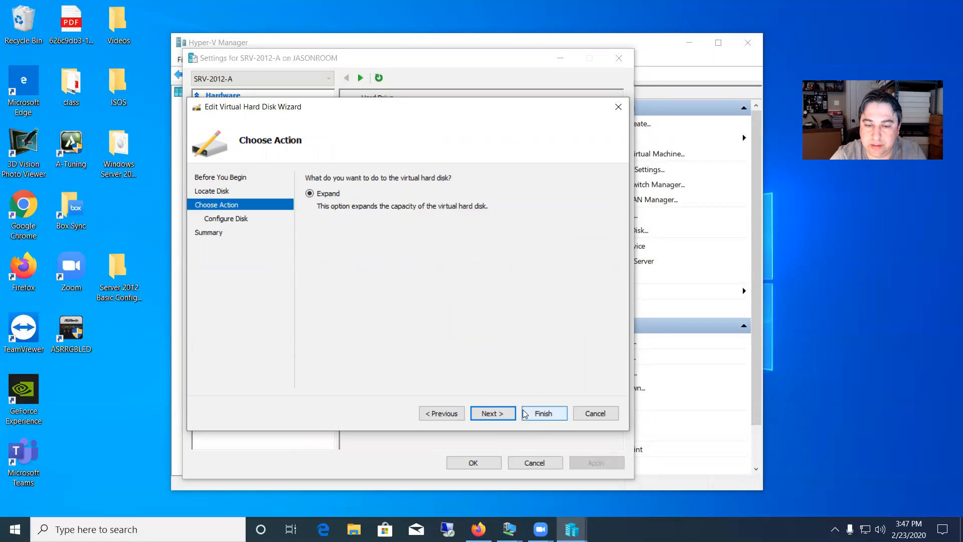
{"action": "left_click", "coordinate": [497, 413]}
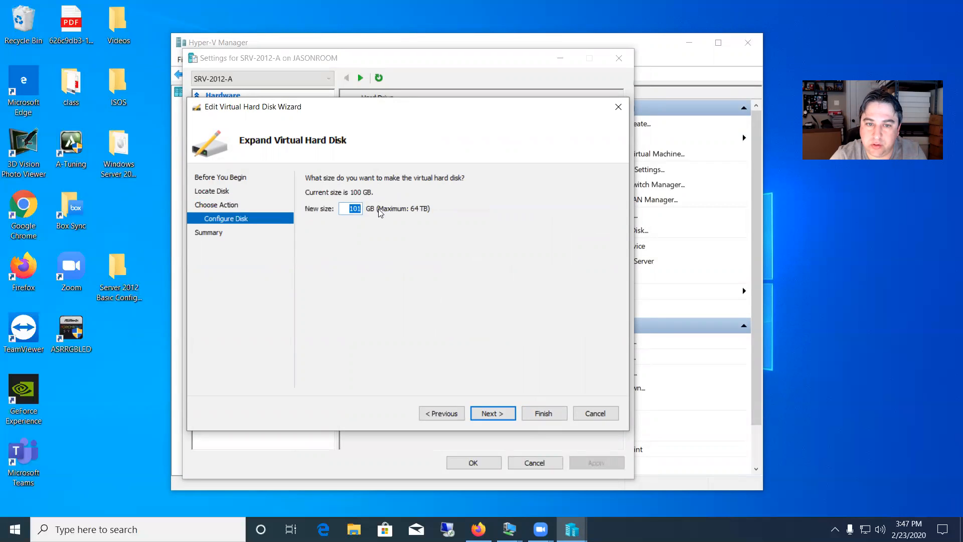
{"action": "left_click", "coordinate": [347, 209]}
{"action": "left_click_drag", "start_coordinate": [350, 209], "coordinate": [382, 213]}
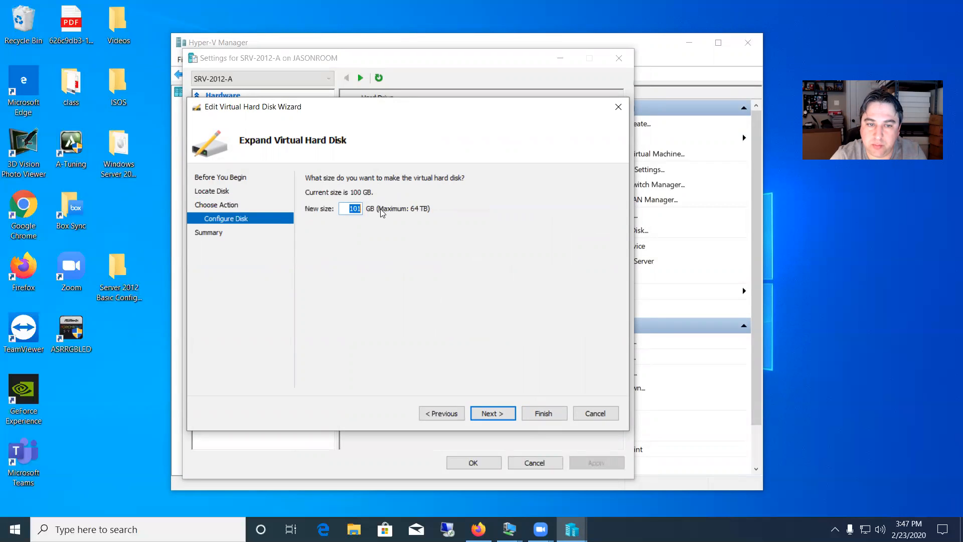
{"action": "type", "text": "150"}
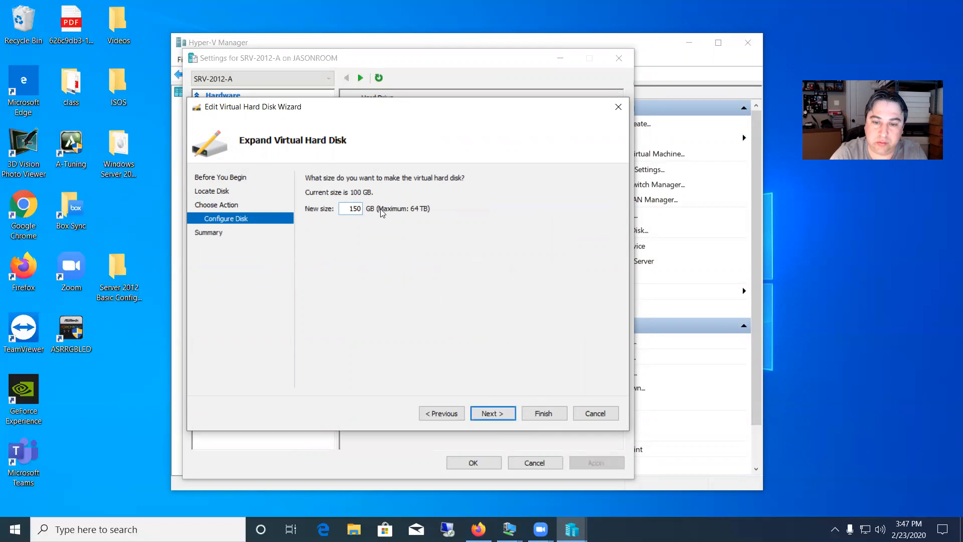
{"action": "left_click", "coordinate": [499, 420]}
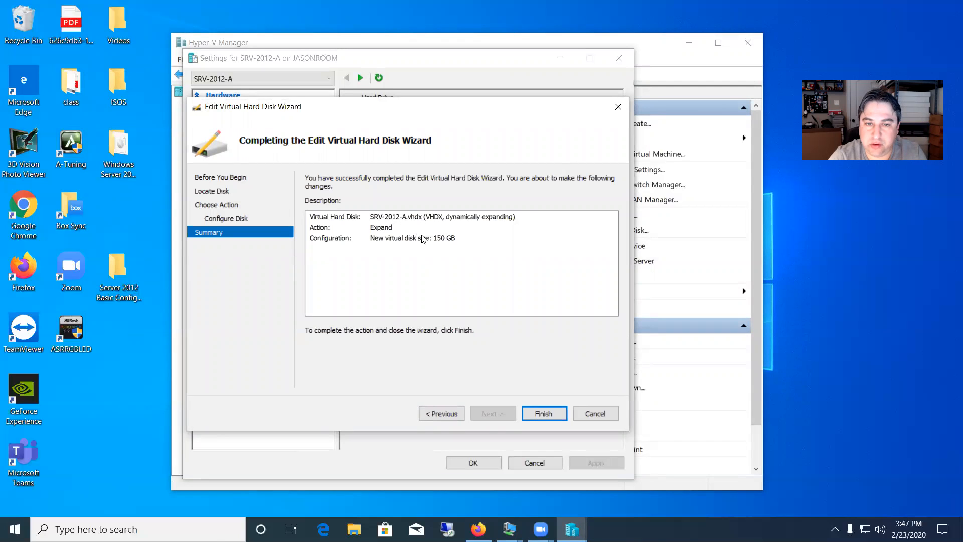
{"action": "left_click", "coordinate": [548, 415]}
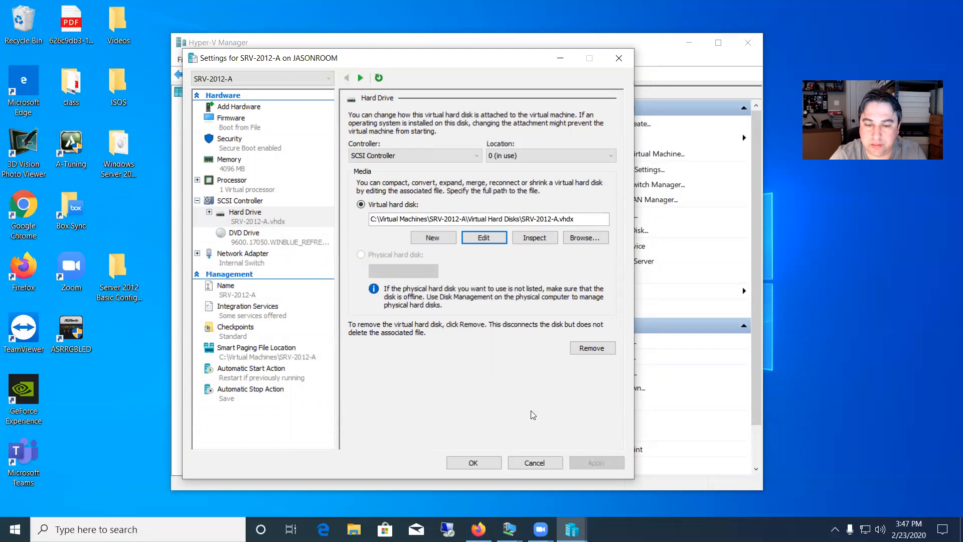
{"action": "left_click", "coordinate": [479, 464]}
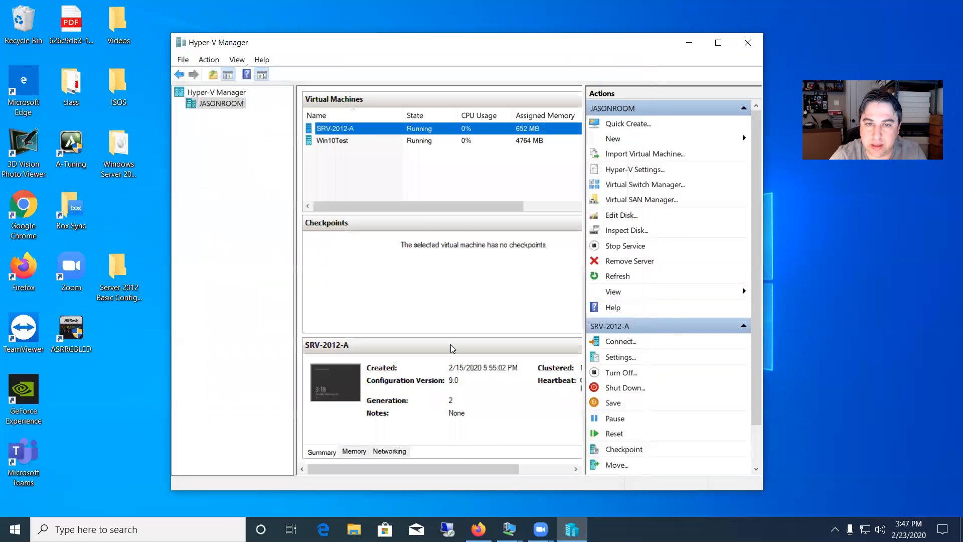
Step: Connect to the SRV-2012-A virtual machine and check the size of Local Disk (C:) in a refreshed This PC view
{"action": "right_click", "coordinate": [375, 132]}
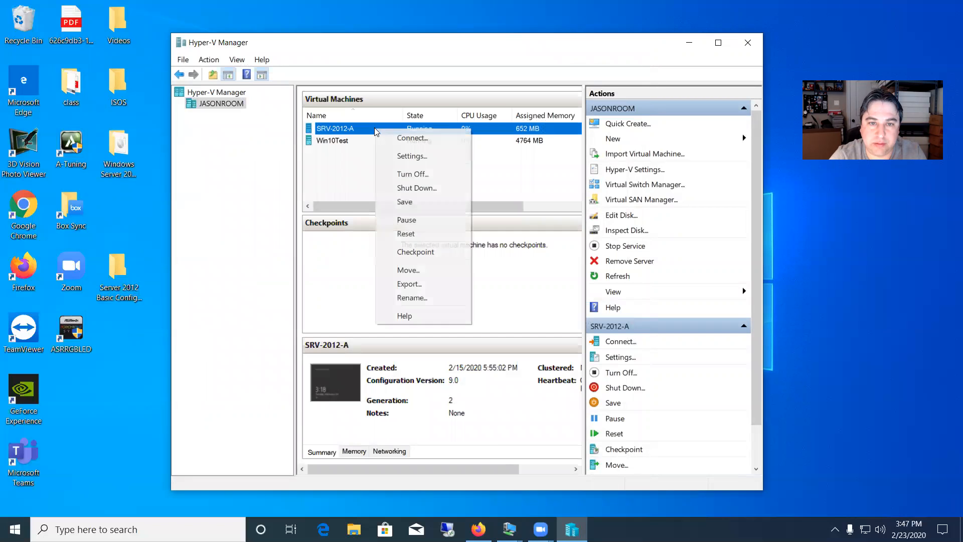
{"action": "left_click", "coordinate": [395, 140]}
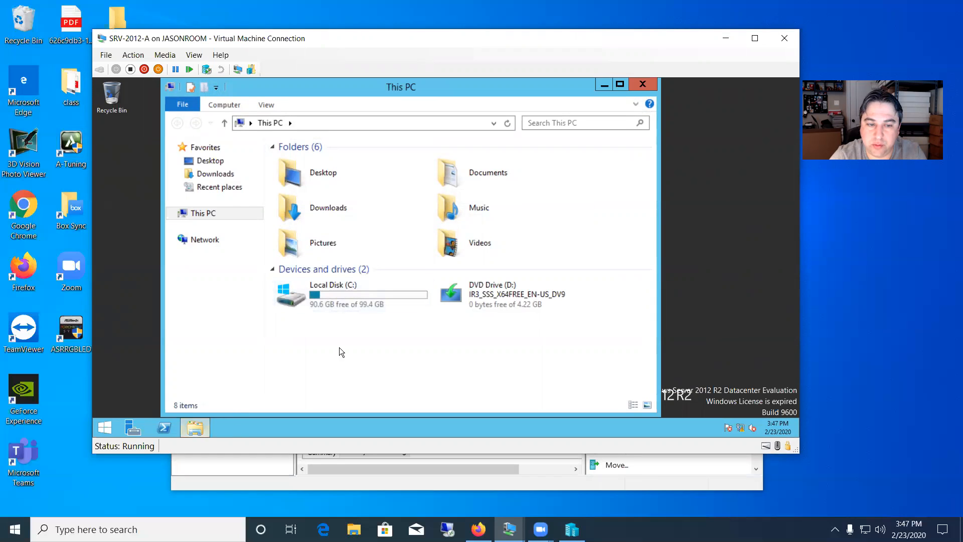
{"action": "mouse_move", "coordinate": [376, 297]}
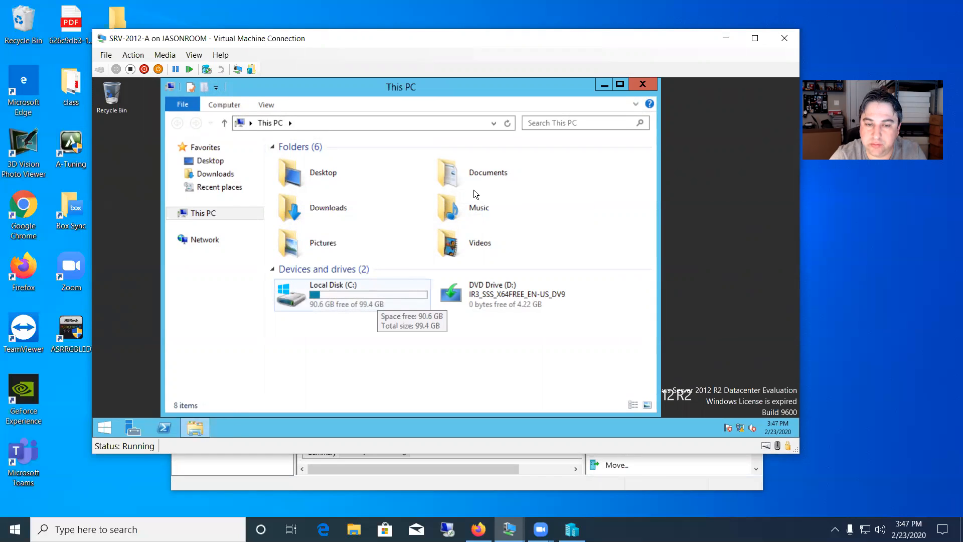
{"action": "left_click", "coordinate": [507, 124]}
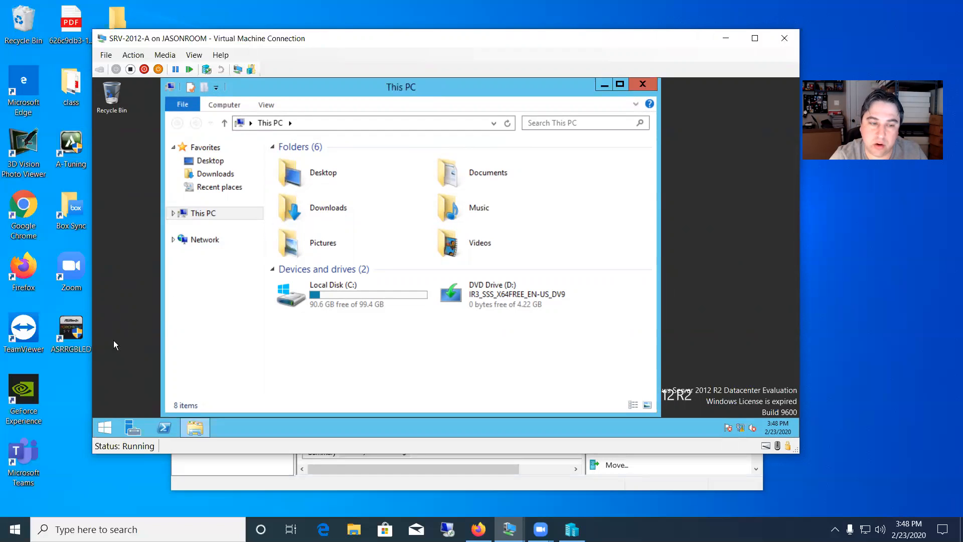
Step: Open Disk Management inside the virtual machine and maximize its window
{"action": "right_click", "coordinate": [111, 425]}
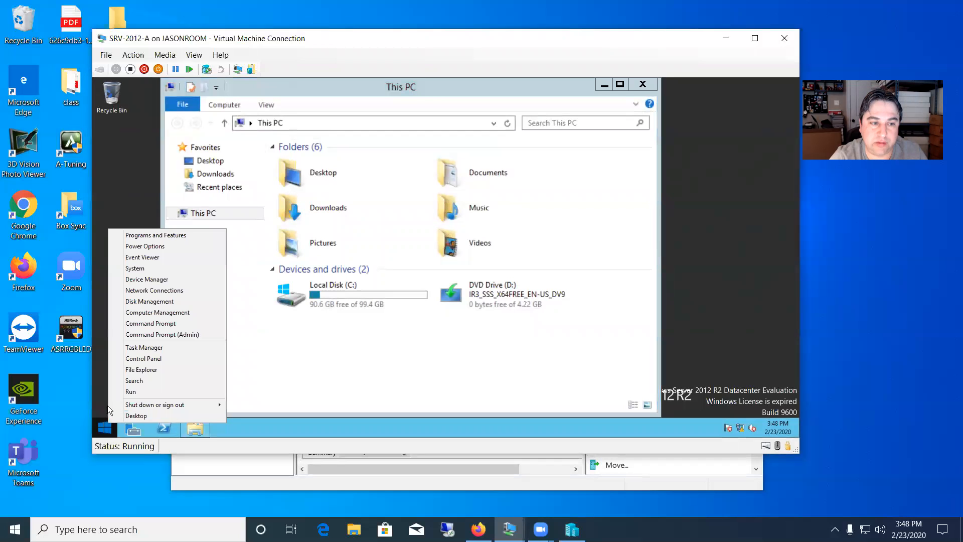
{"action": "left_click", "coordinate": [167, 302]}
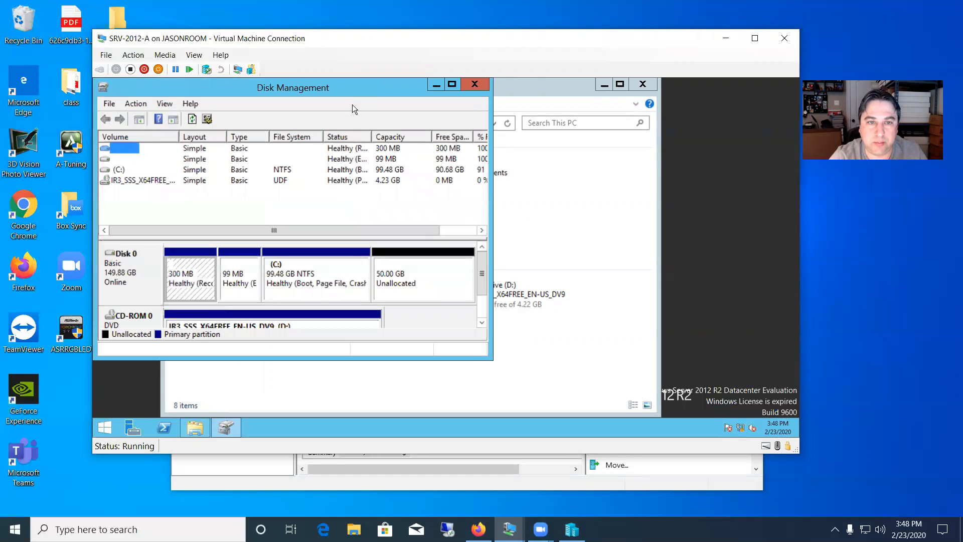
{"action": "double_click", "coordinate": [349, 91]}
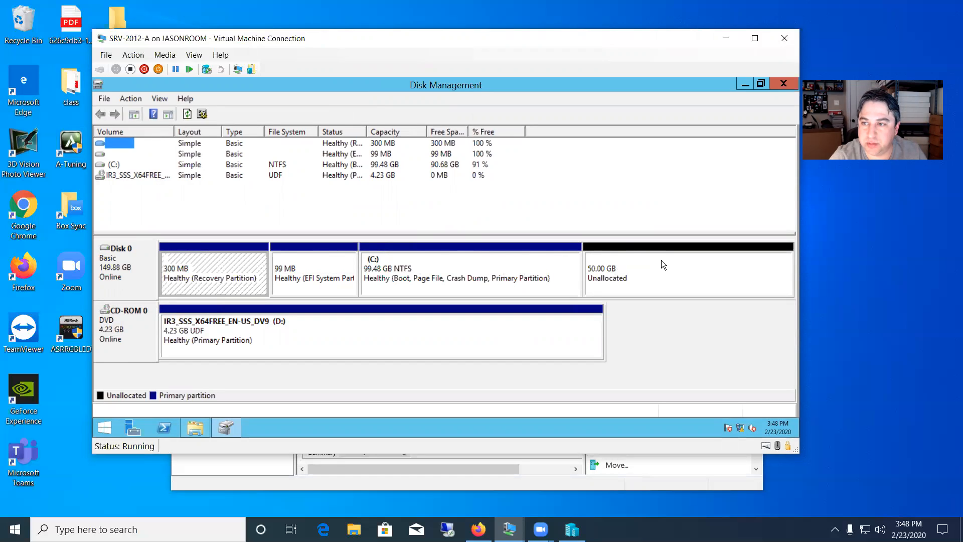
Step: Extend the C: volume with 51199 MB of unallocated space from Disk 0 and close Disk Management
{"action": "left_click", "coordinate": [506, 263]}
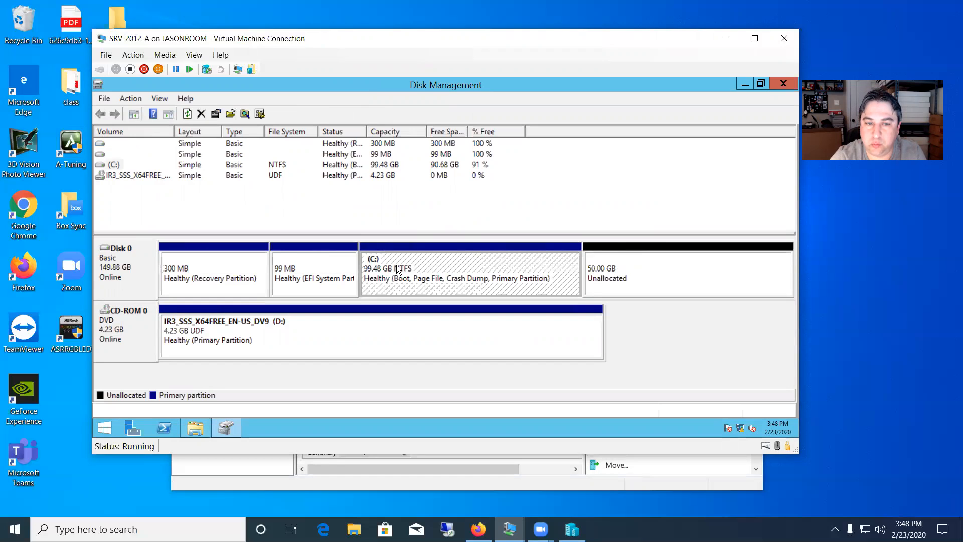
{"action": "right_click", "coordinate": [473, 270]}
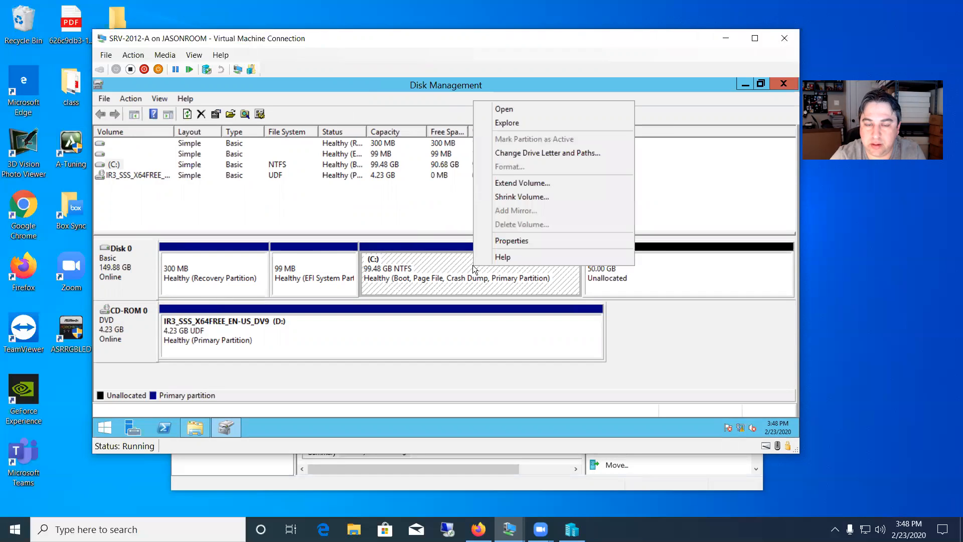
{"action": "left_click", "coordinate": [513, 182]}
{"action": "left_click_drag", "start_coordinate": [308, 141], "coordinate": [414, 139]}
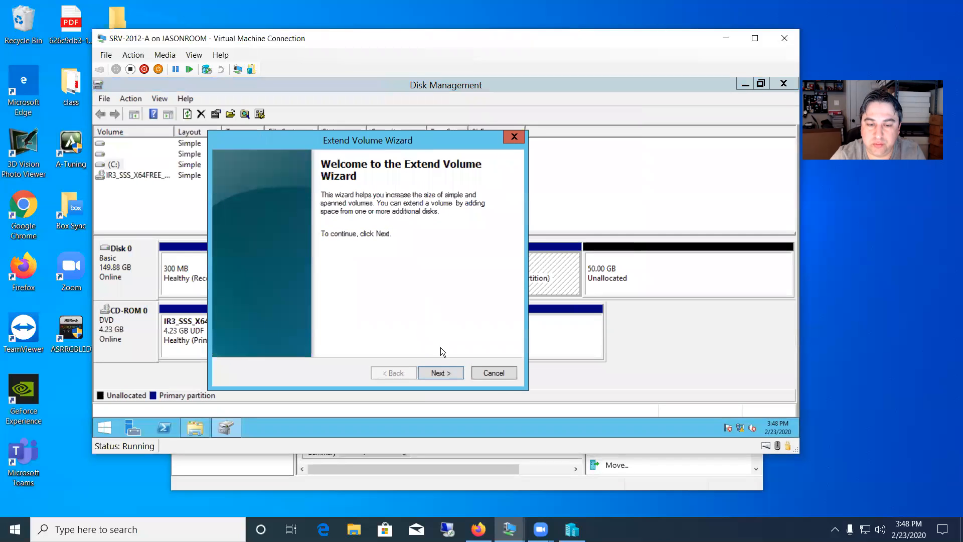
{"action": "left_click", "coordinate": [448, 374]}
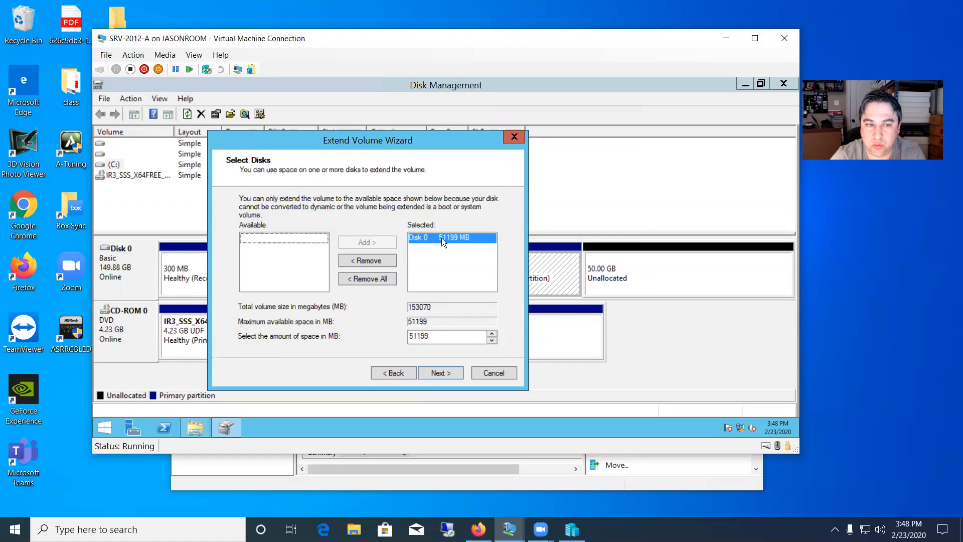
{"action": "left_click", "coordinate": [445, 372]}
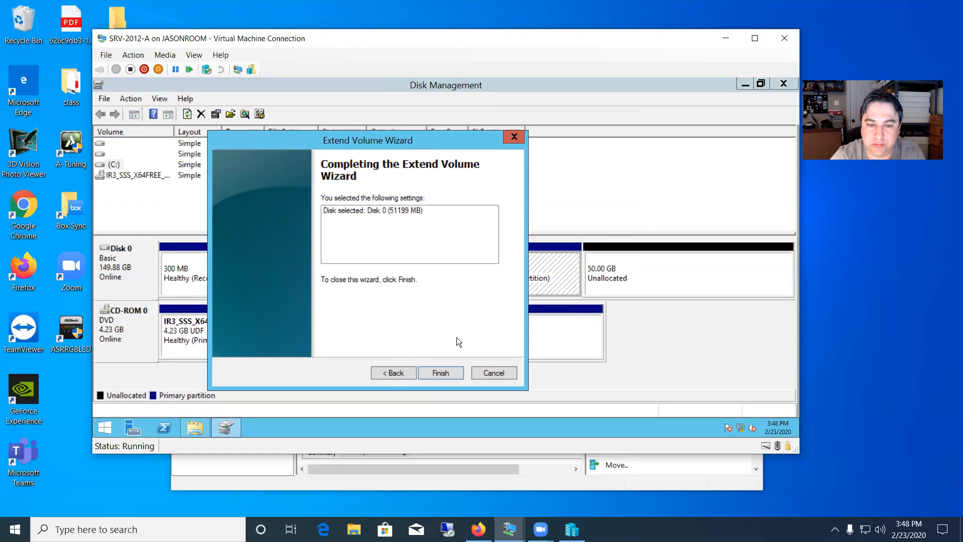
{"action": "left_click", "coordinate": [447, 374]}
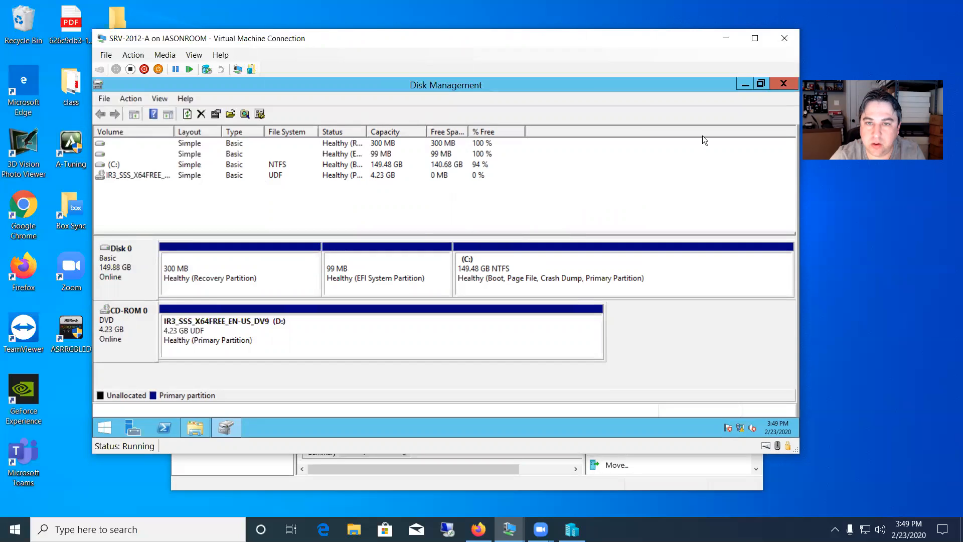
{"action": "left_click", "coordinate": [785, 83]}
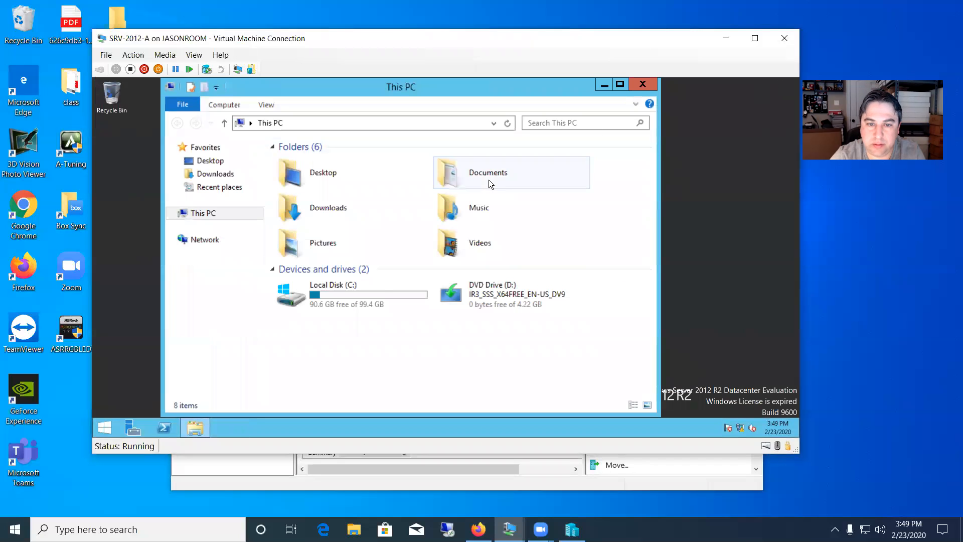
Step: Refresh This PC to check the new size of Local Disk (C:), view the drive's contents and return to This PC
{"action": "left_click", "coordinate": [508, 122]}
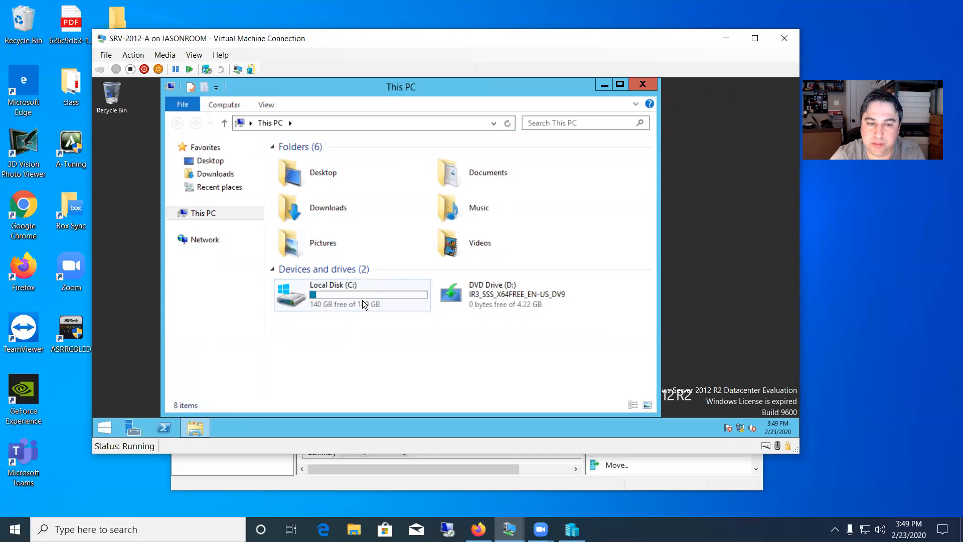
{"action": "mouse_move", "coordinate": [361, 303]}
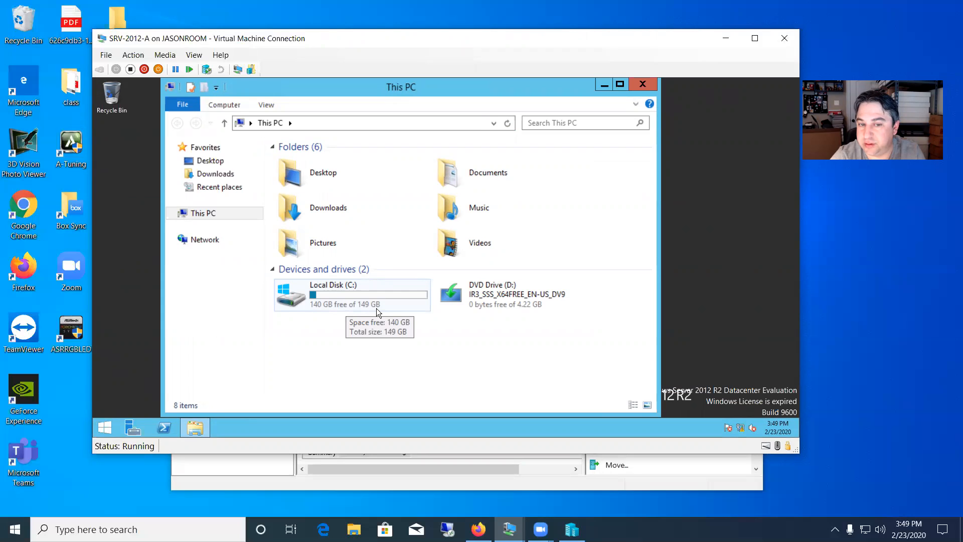
{"action": "double_click", "coordinate": [381, 287]}
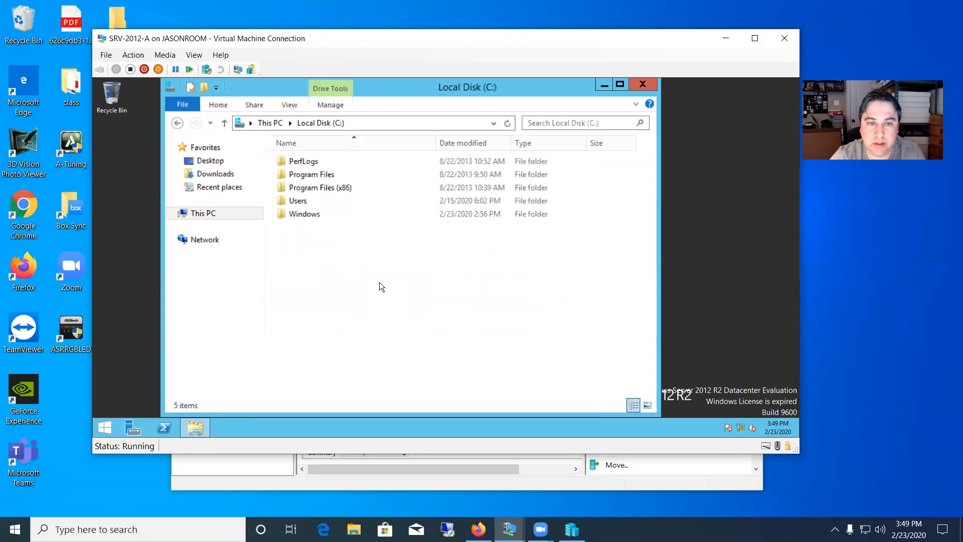
{"action": "left_click", "coordinate": [178, 123]}
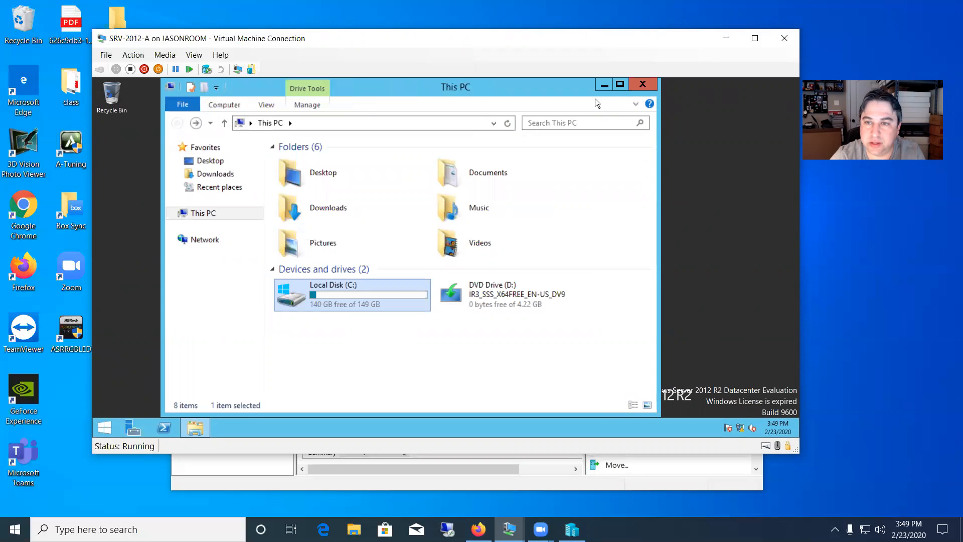